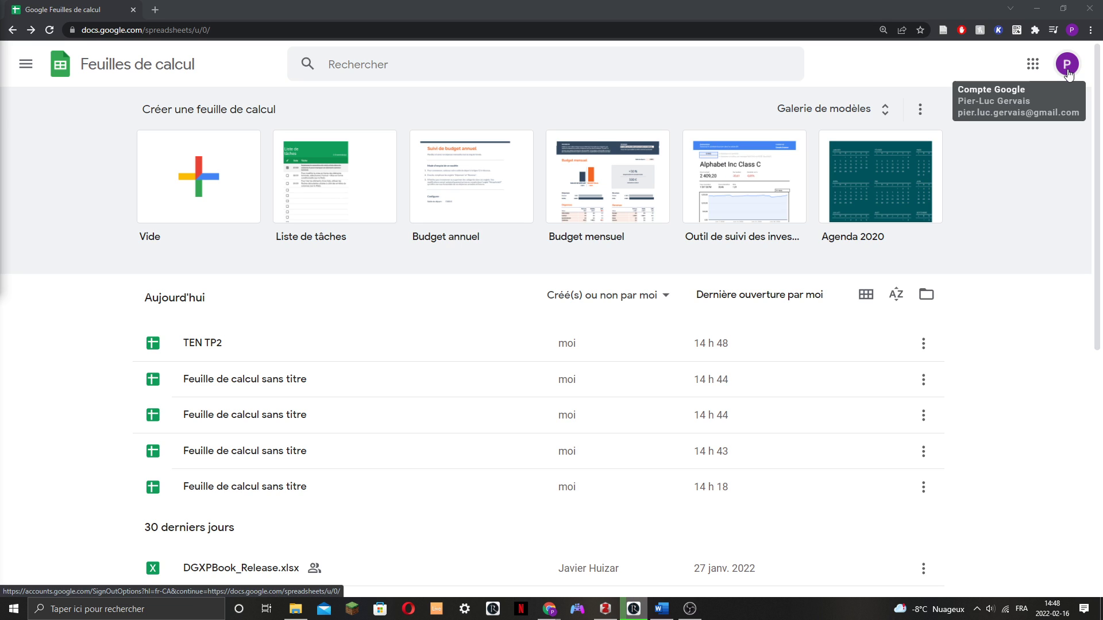
Create a blank spreadsheet and name it TEN TP2.
left_click(187, 172)
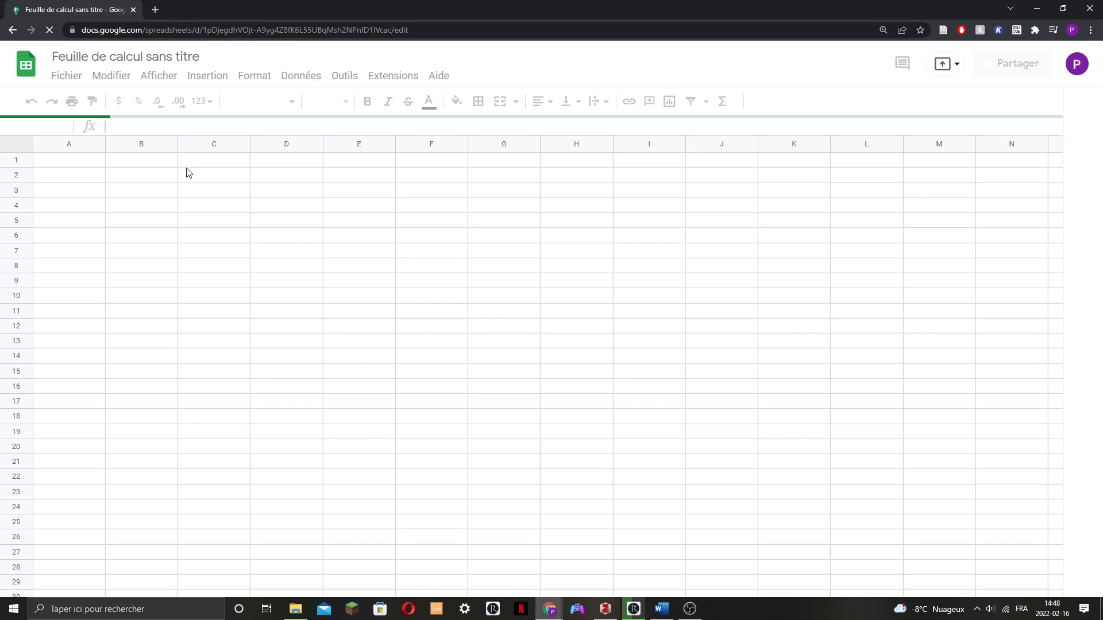
left_click(140, 61)
type("TEN ")
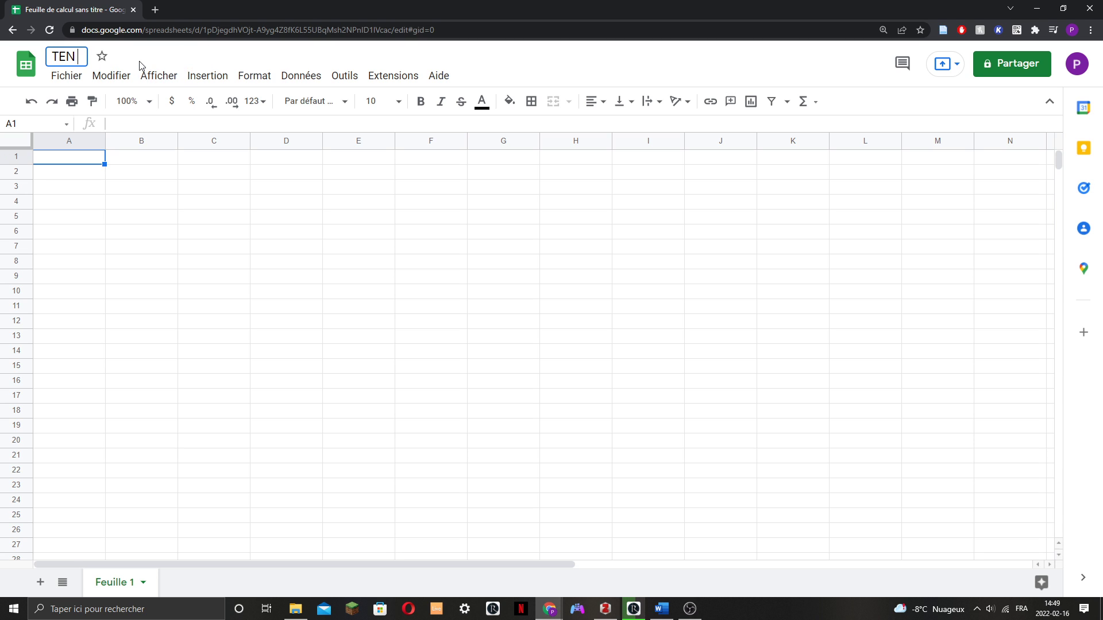
type("TP2")
left_click(147, 166)
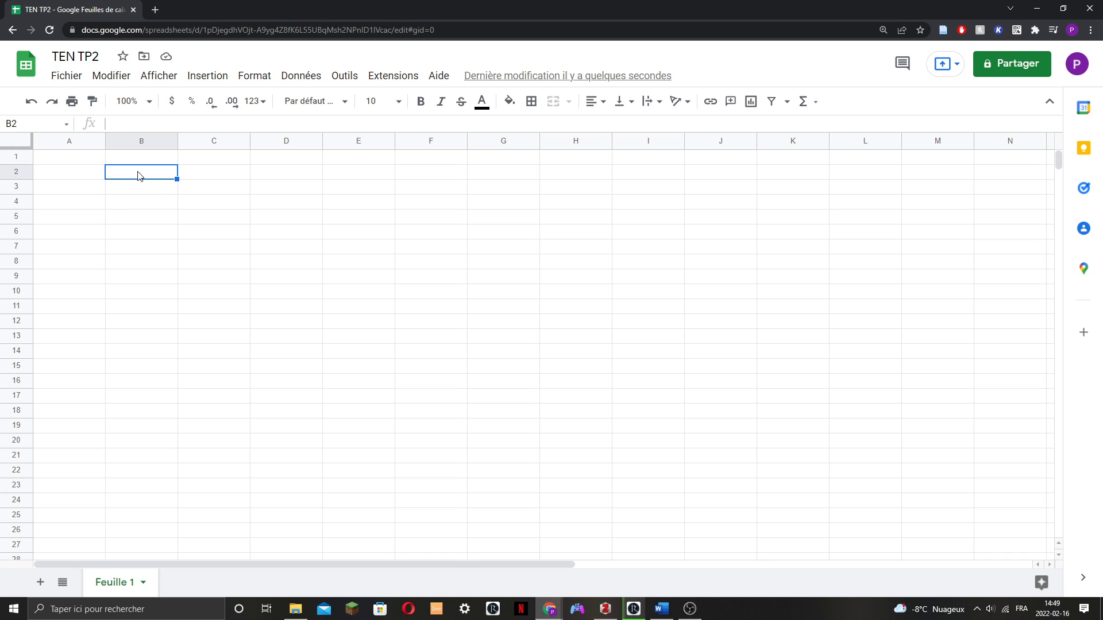
Paste the copied data table with its title, axis headers and two Y series starting at cell B2.
left_click(78, 162)
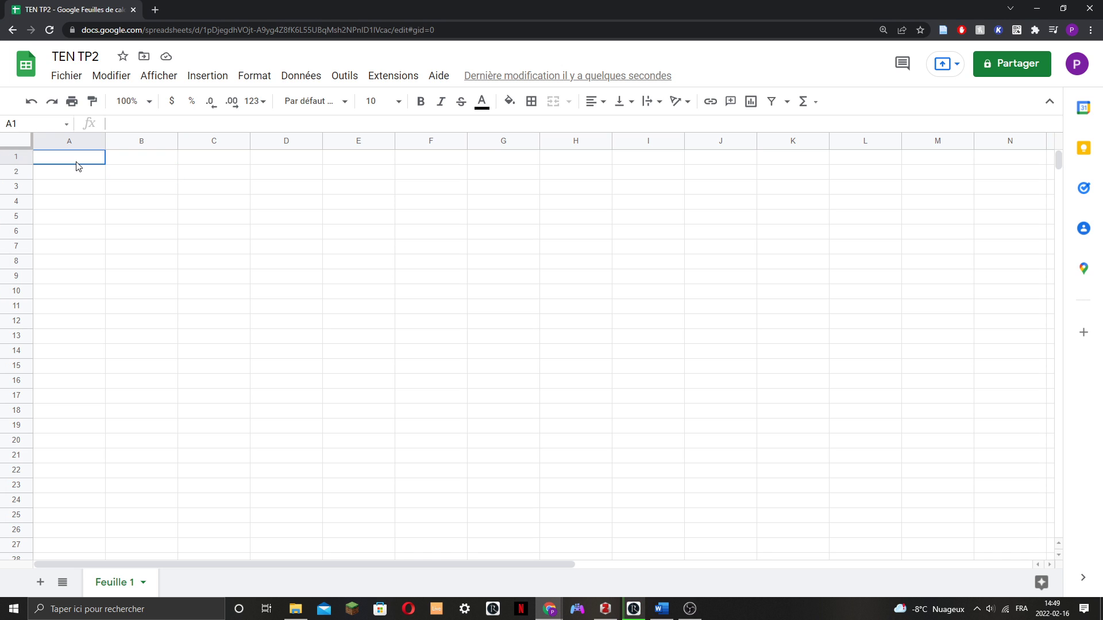
left_click(138, 177)
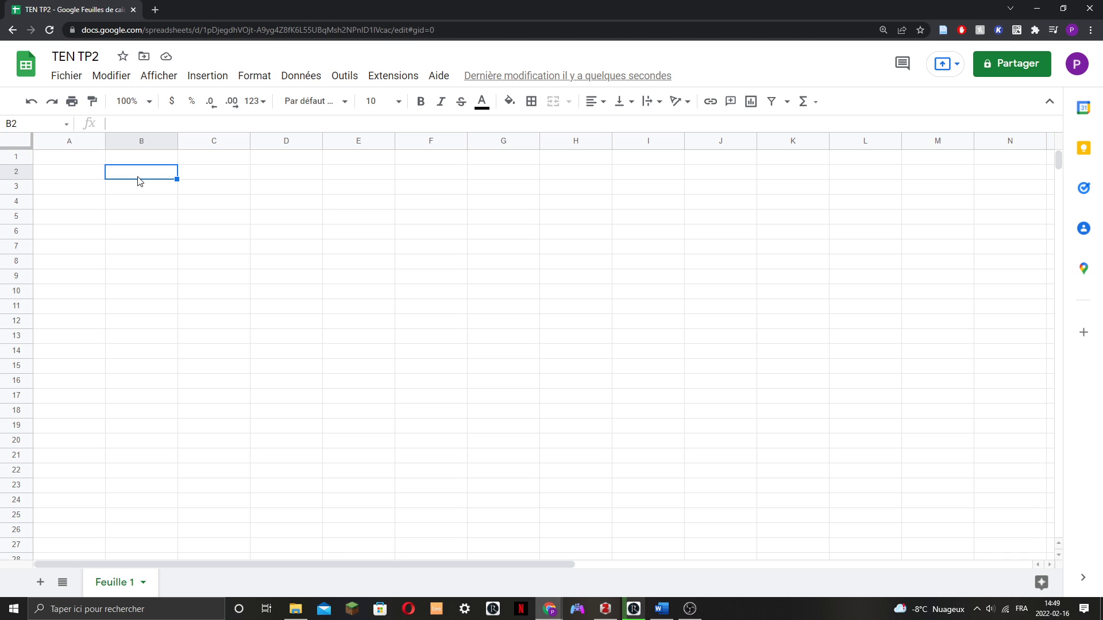
key("ctrl+v")
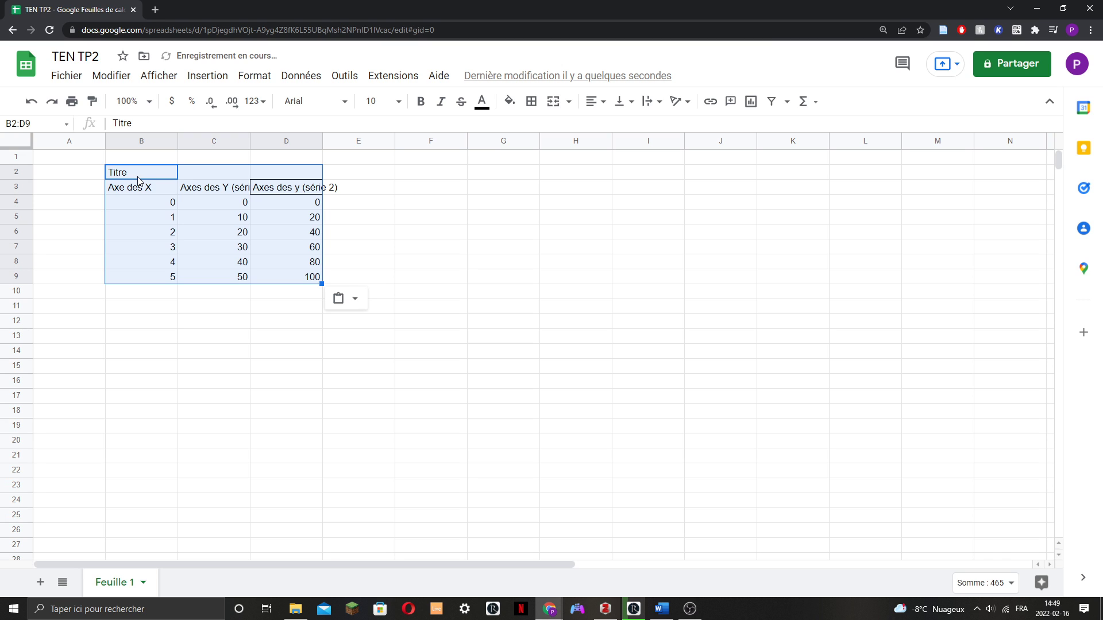
left_click(247, 288)
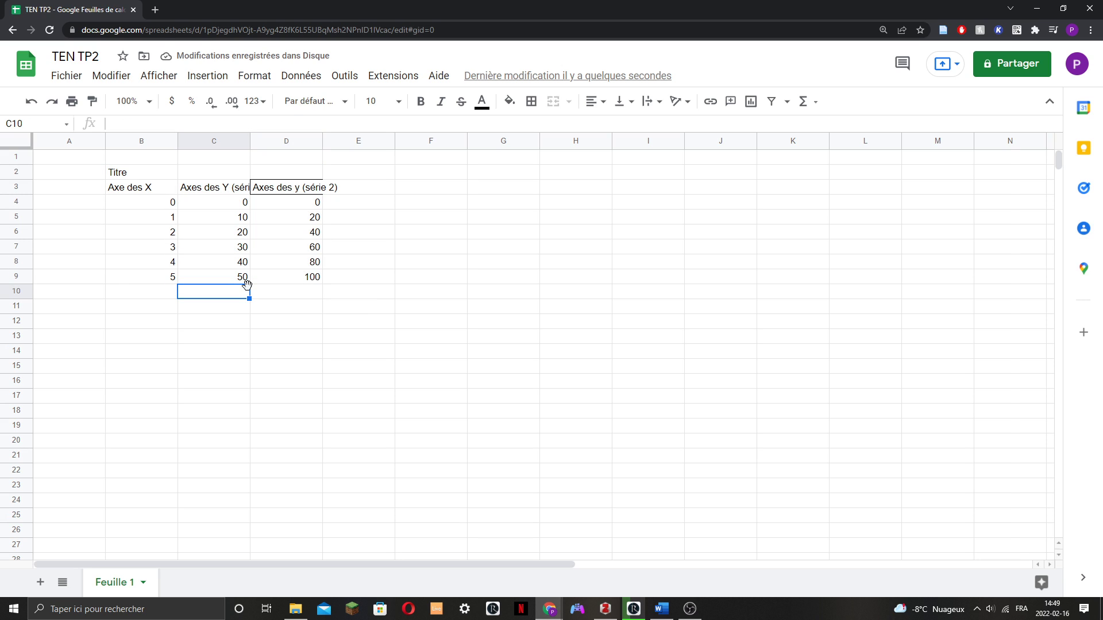
Examine the pasted table's title, column headers and data values in B2:D9.
left_click(171, 176)
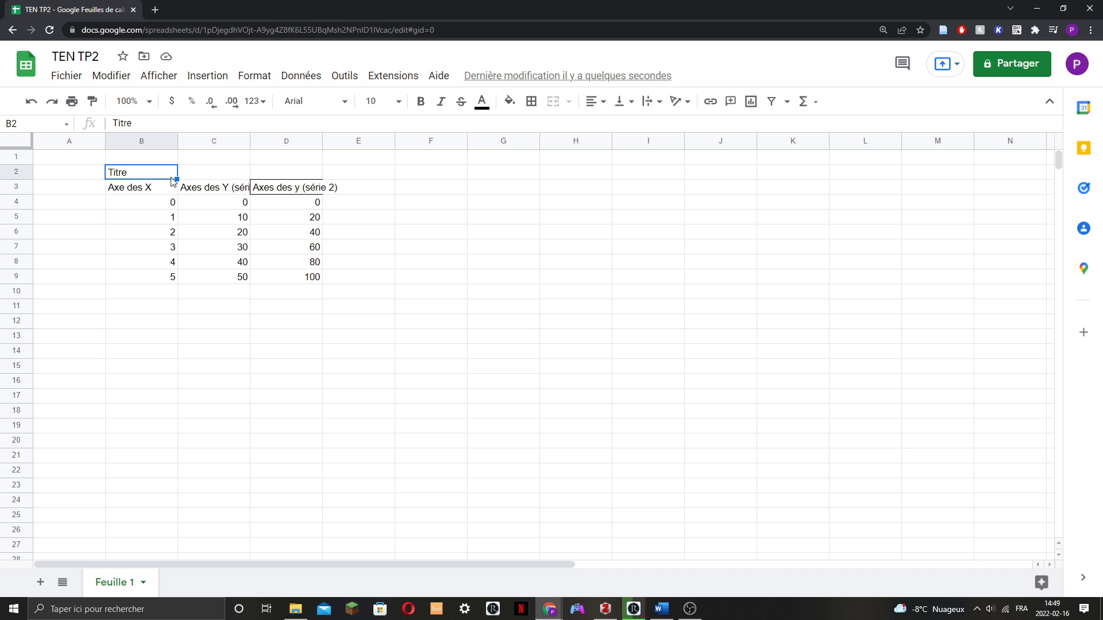
left_click(146, 194)
left_click(129, 172)
left_click(150, 195)
left_click(206, 191)
left_click(277, 191)
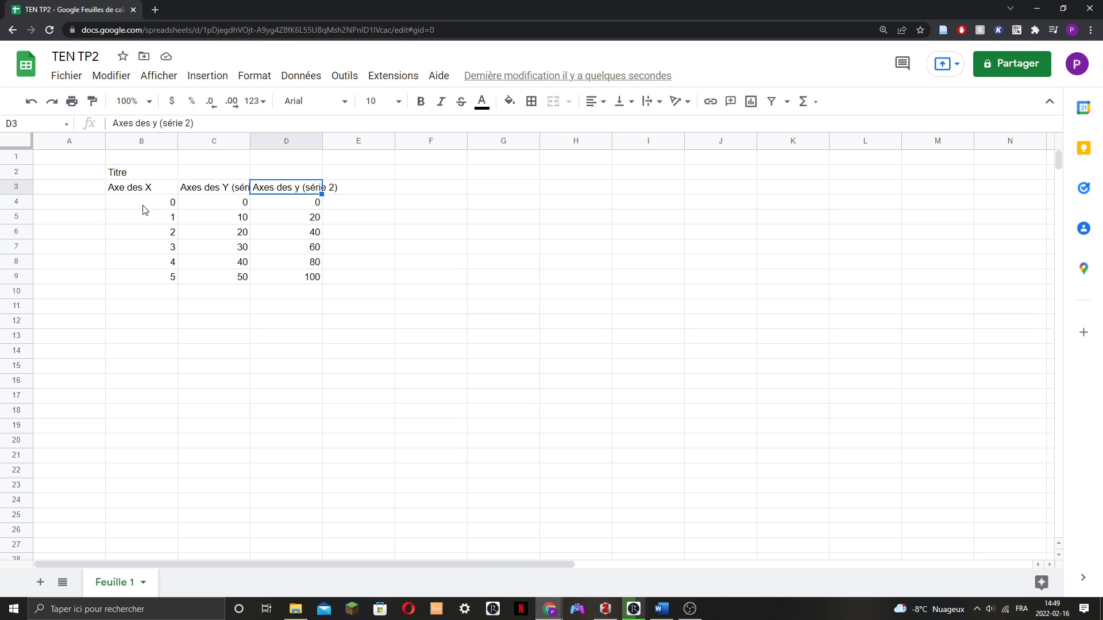
left_click_drag(143, 207, 276, 284)
left_click(275, 310)
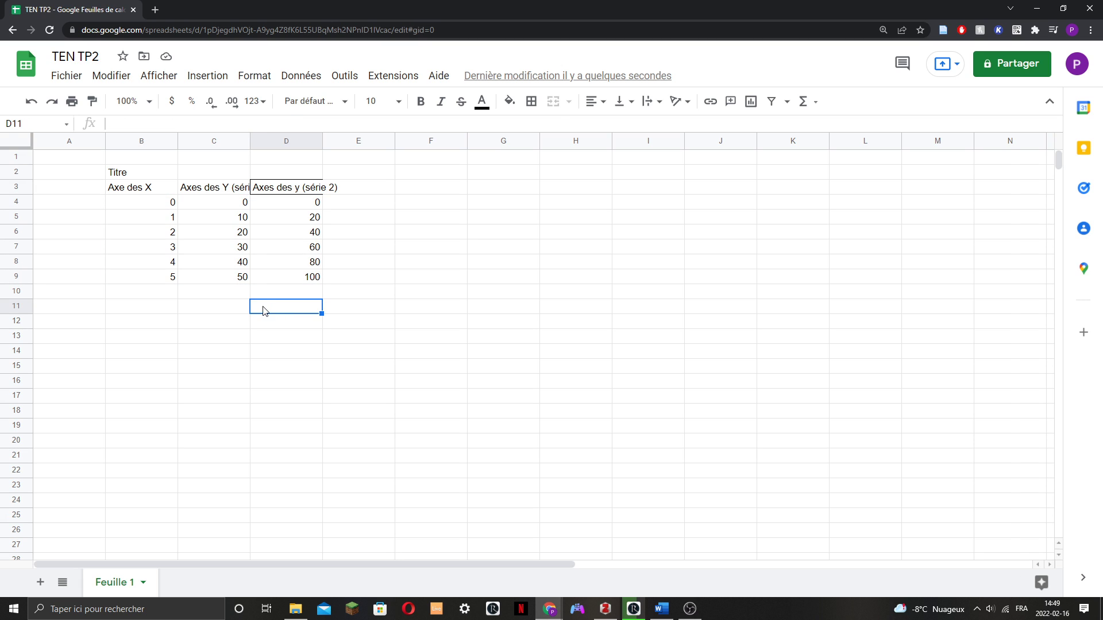
left_click_drag(284, 281, 145, 199)
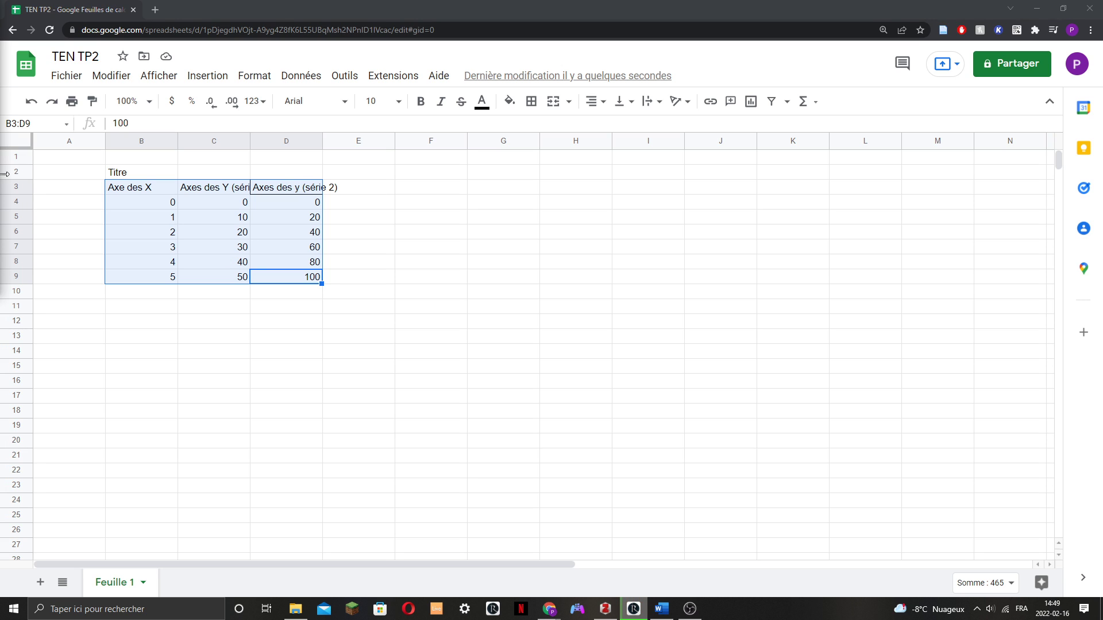
left_click(191, 219)
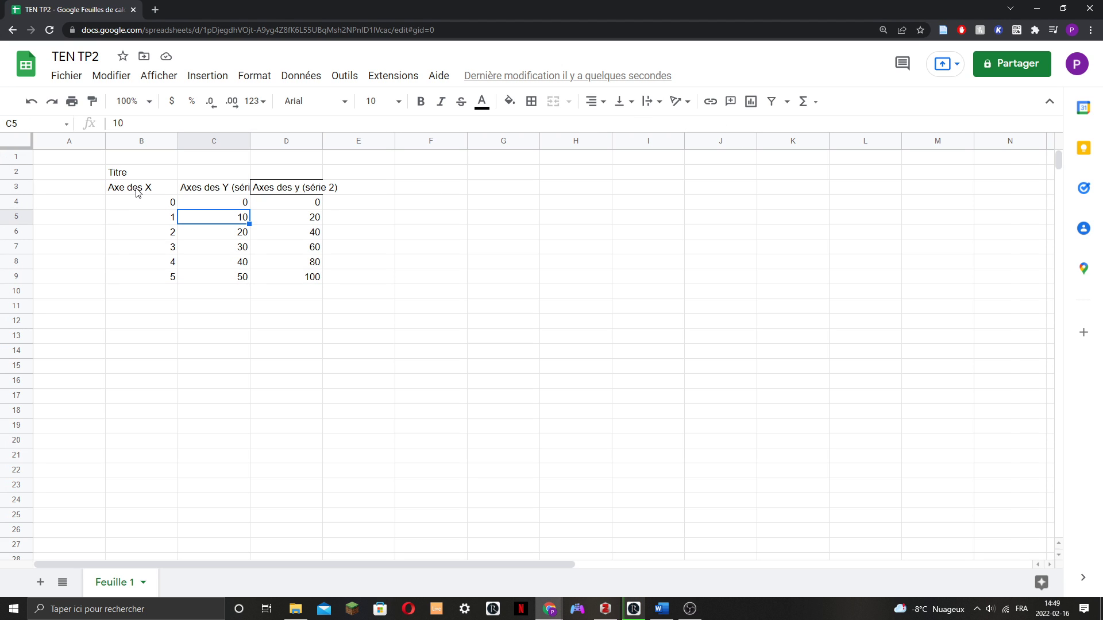
Centre the headers and values in cells B3:D9 horizontally.
left_click_drag(138, 192, 293, 284)
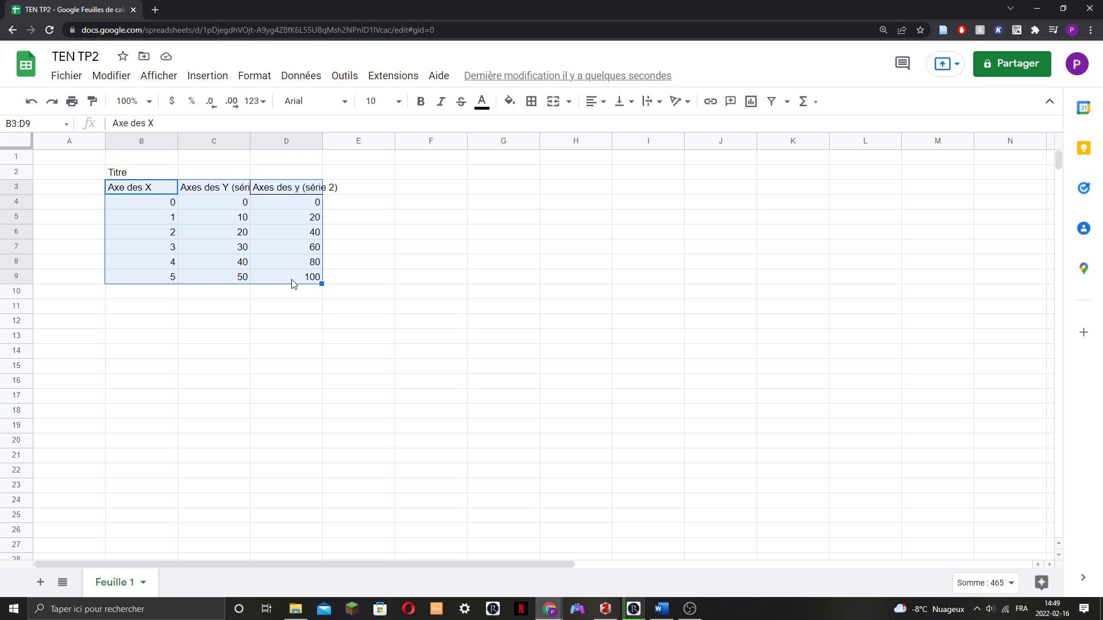
left_click(602, 103)
left_click(608, 126)
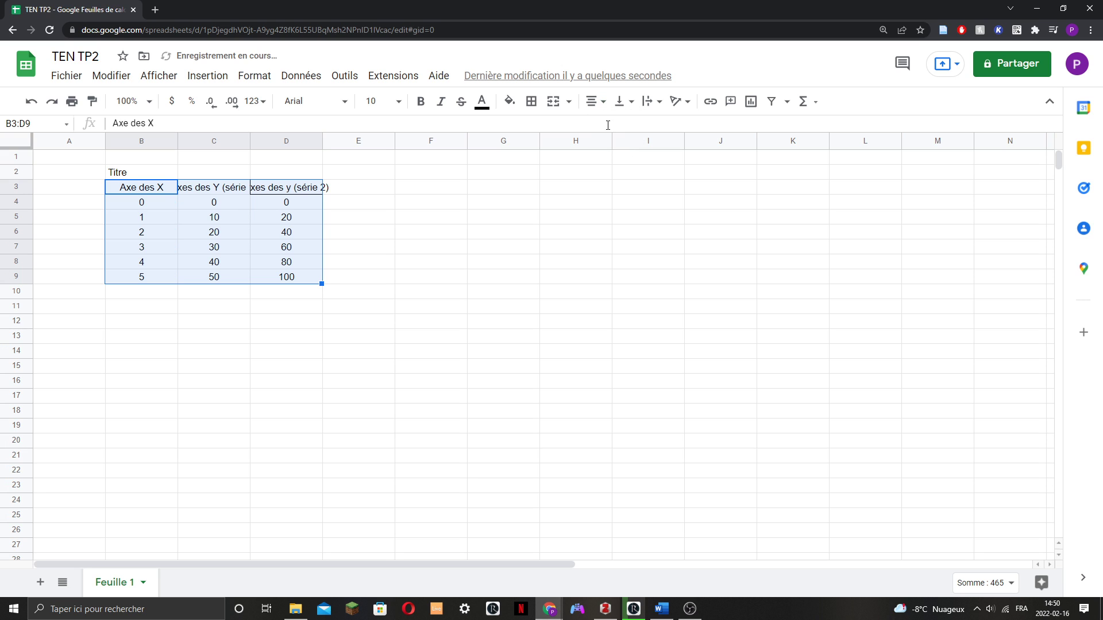
left_click(293, 262)
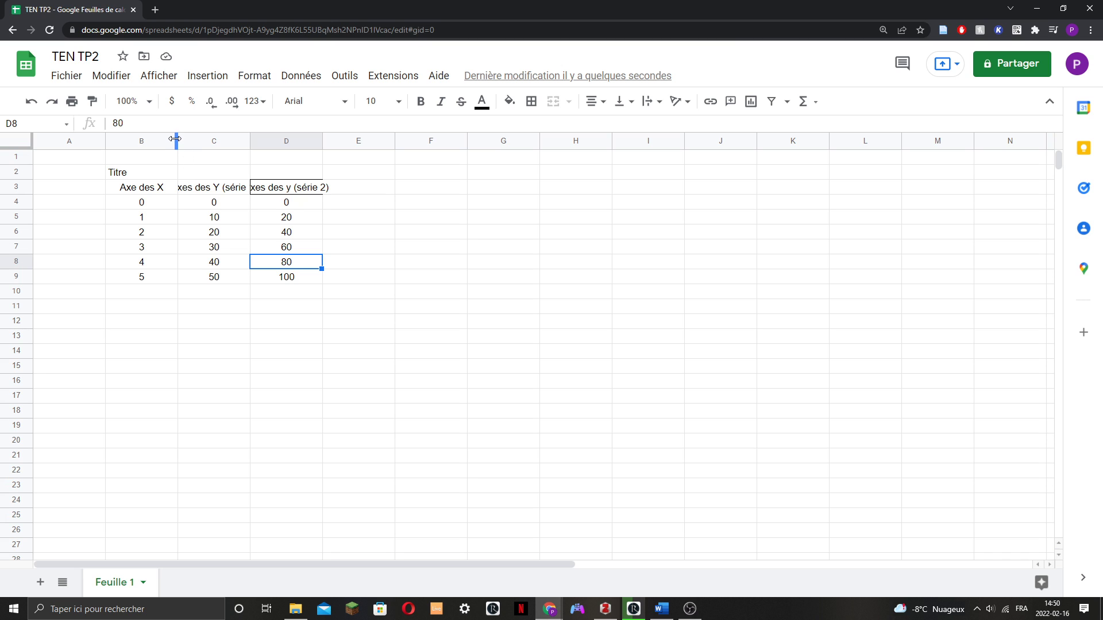
Narrow column B slightly and widen columns C and D so their full headers fit.
left_click_drag(175, 139, 160, 142)
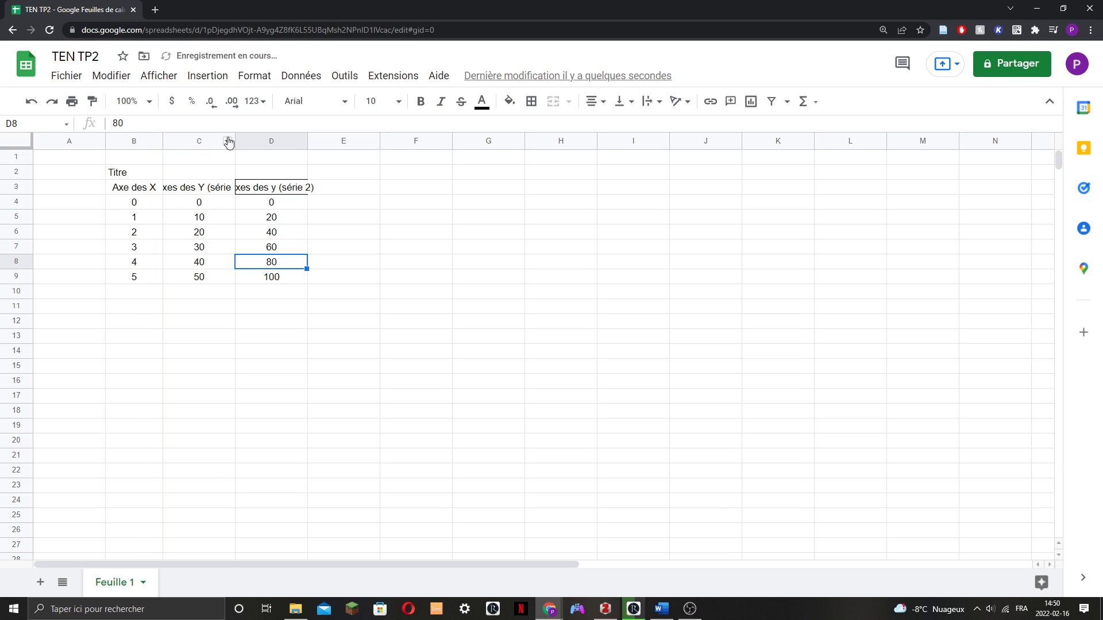
left_click_drag(235, 141, 263, 140)
left_click_drag(336, 141, 356, 142)
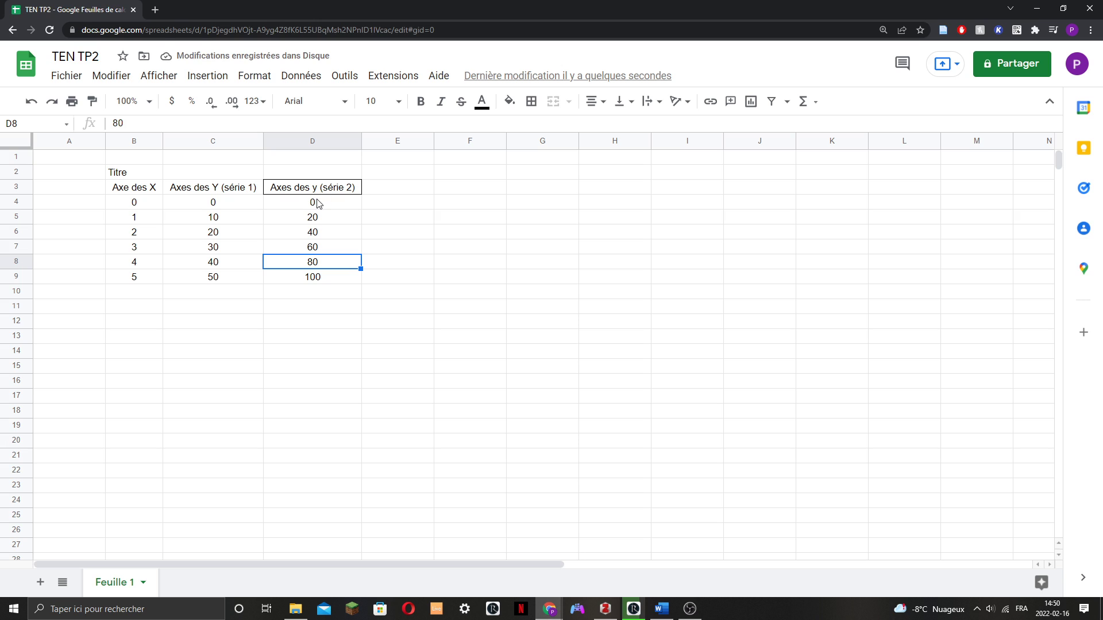
Merge cells B2:D2 so the title cell spans the full width of the table.
left_click(151, 175)
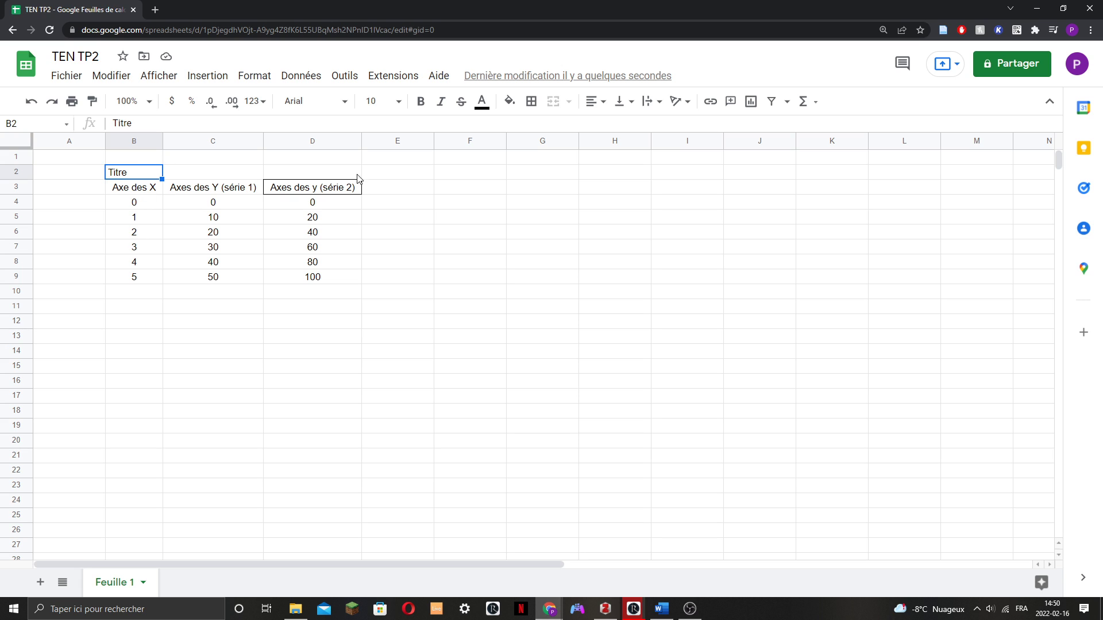
left_click(338, 177)
left_click_drag(325, 177, 144, 181)
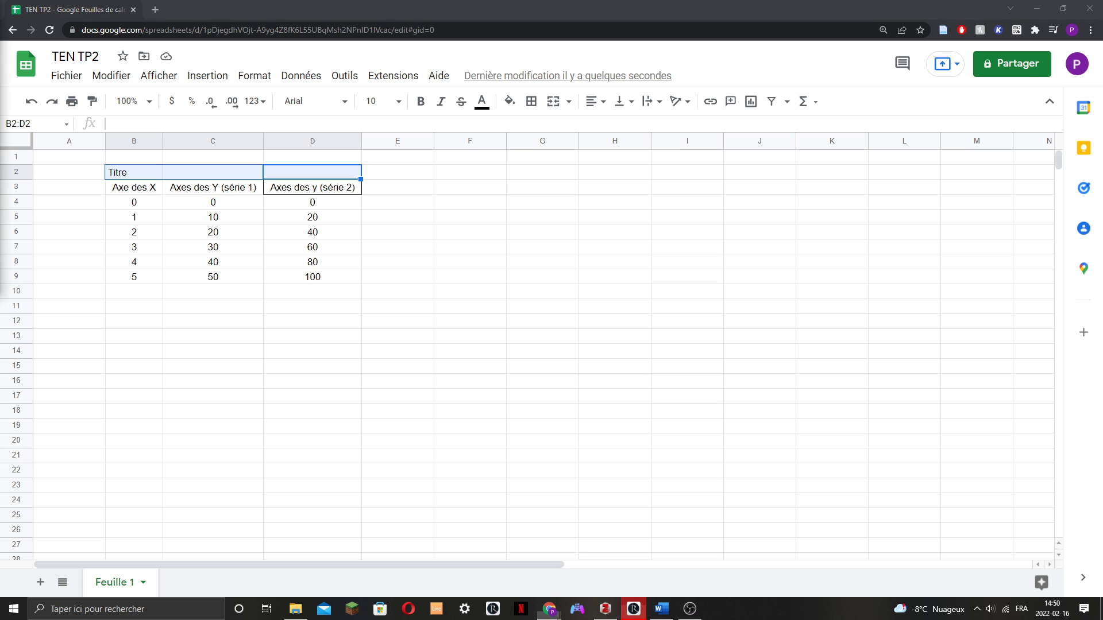
left_click_drag(141, 175, 295, 181)
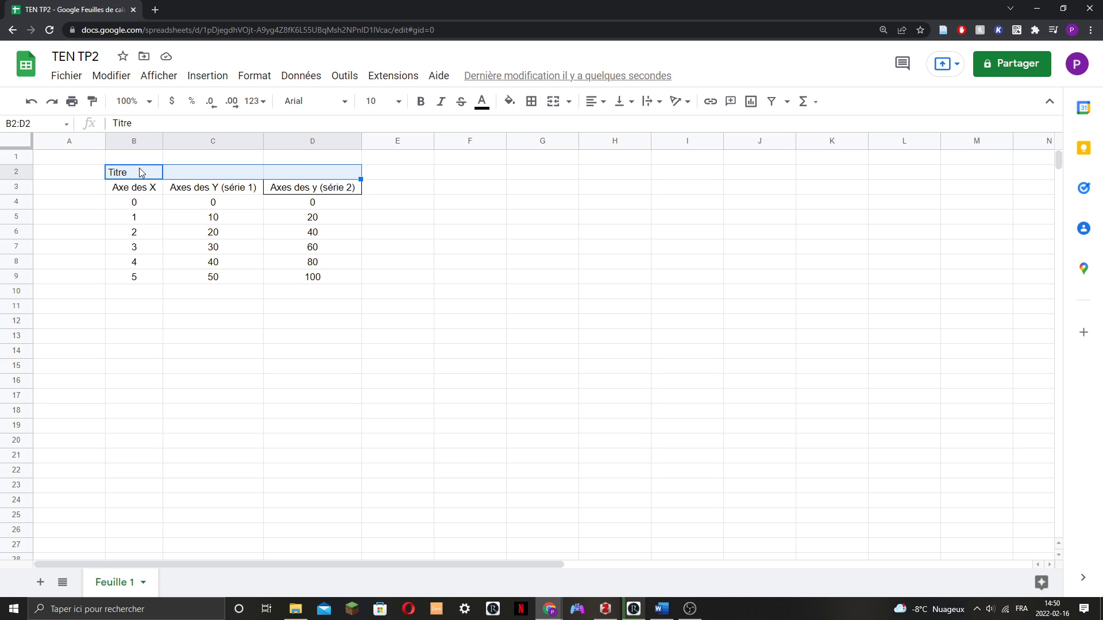
left_click(555, 102)
left_click_drag(359, 206, 367, 206)
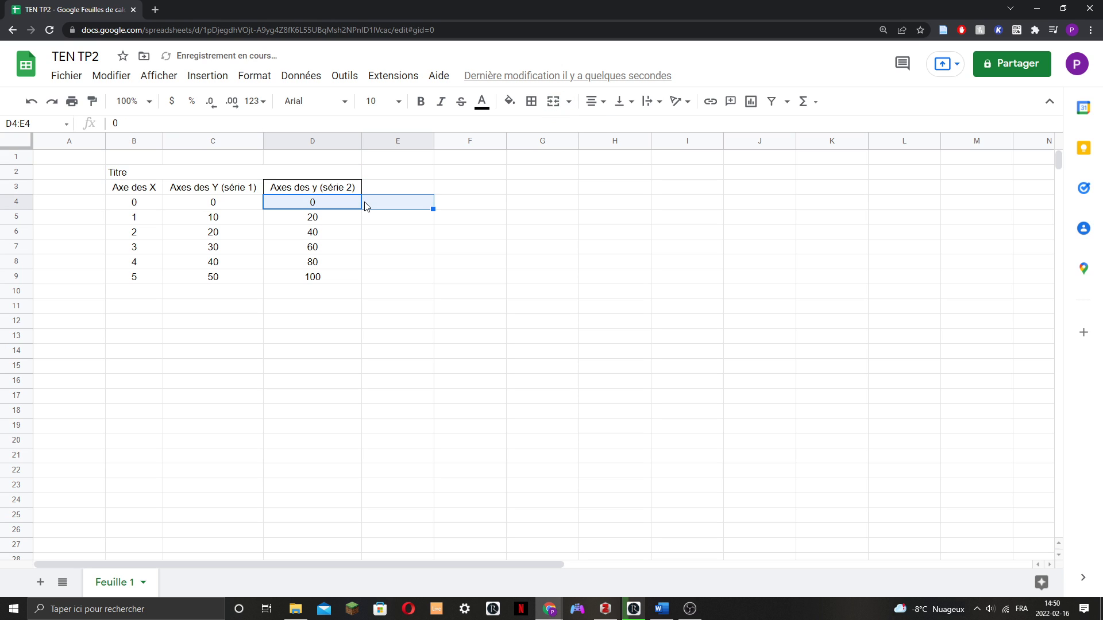
left_click(233, 176)
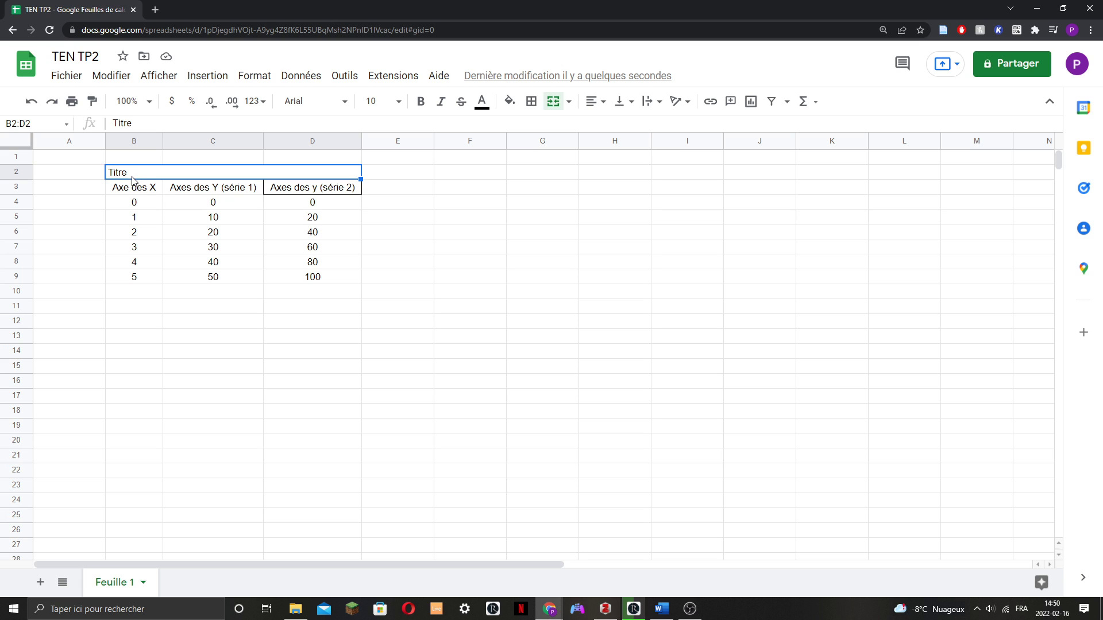
Apply all borders to the whole table in B2:D9.
left_click_drag(131, 176, 290, 286)
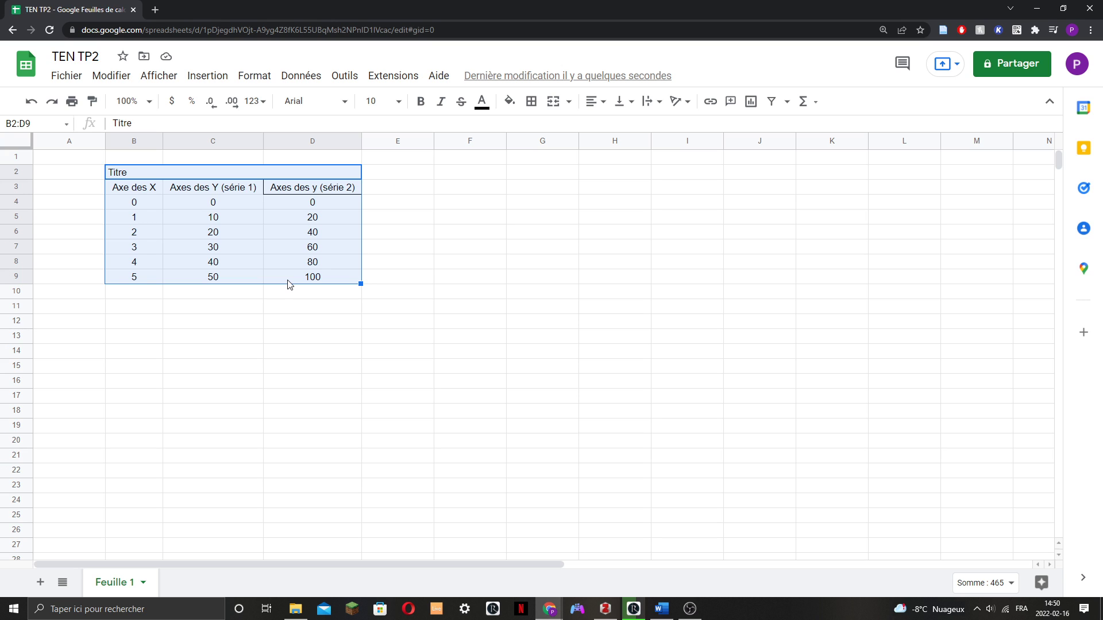
left_click(531, 102)
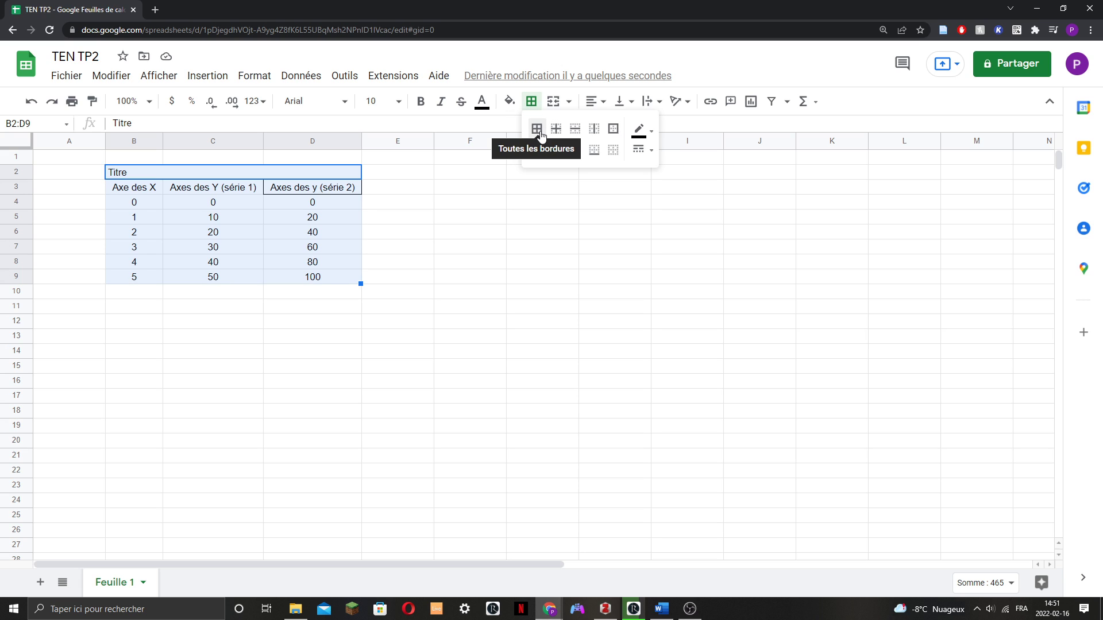
left_click(540, 134)
left_click(383, 177)
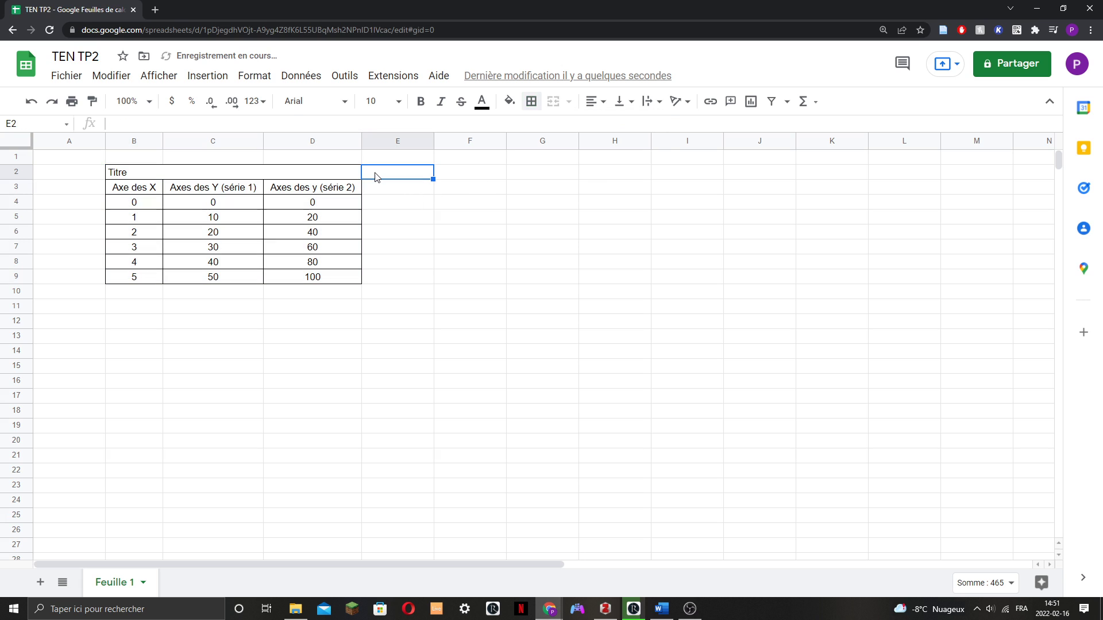
left_click(488, 189)
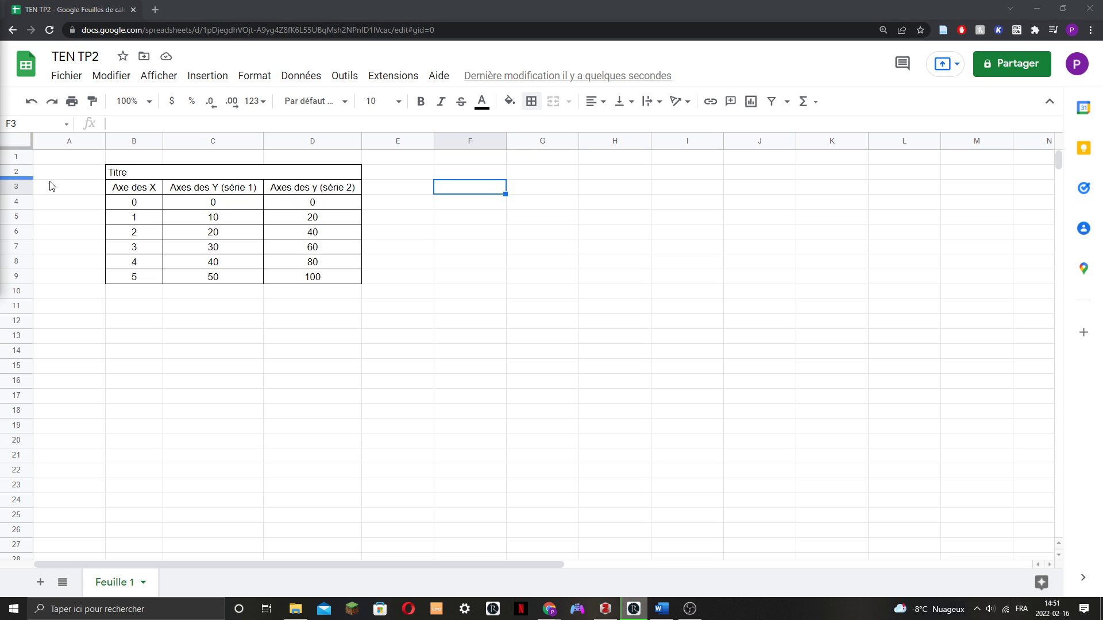
Add a medium-thickness solid black outer border around the table in B2:D9.
left_click_drag(135, 172, 340, 278)
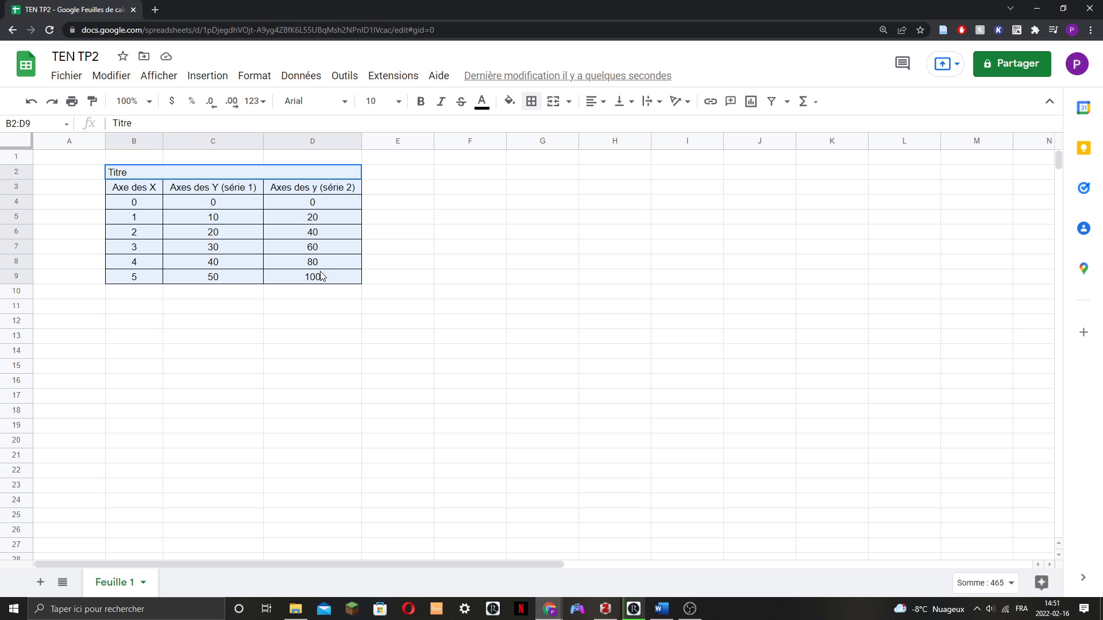
left_click(533, 103)
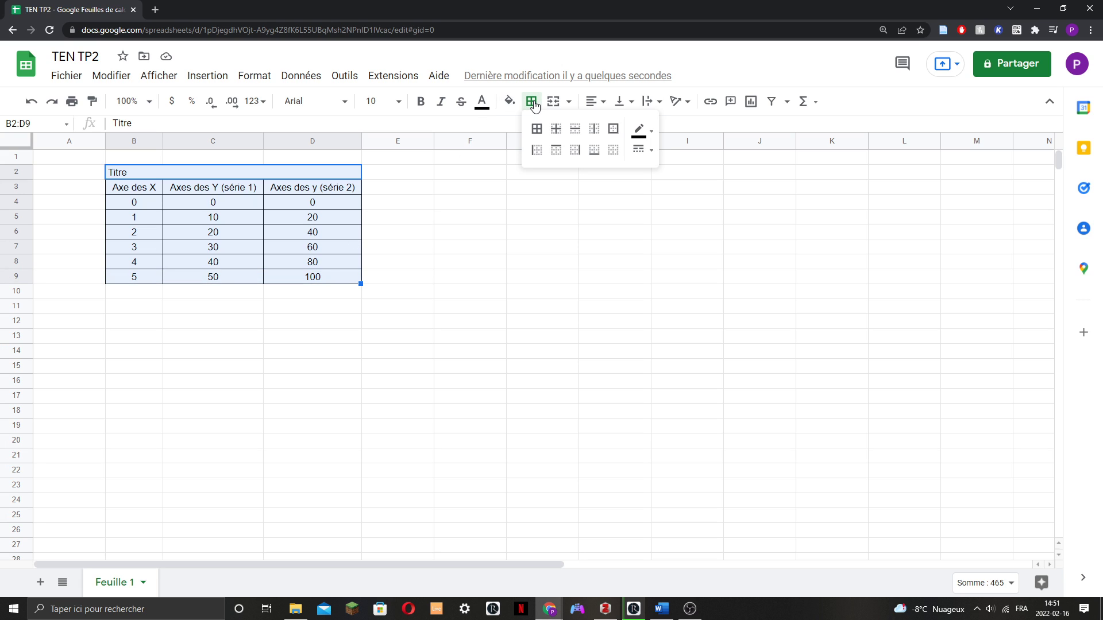
left_click(652, 132)
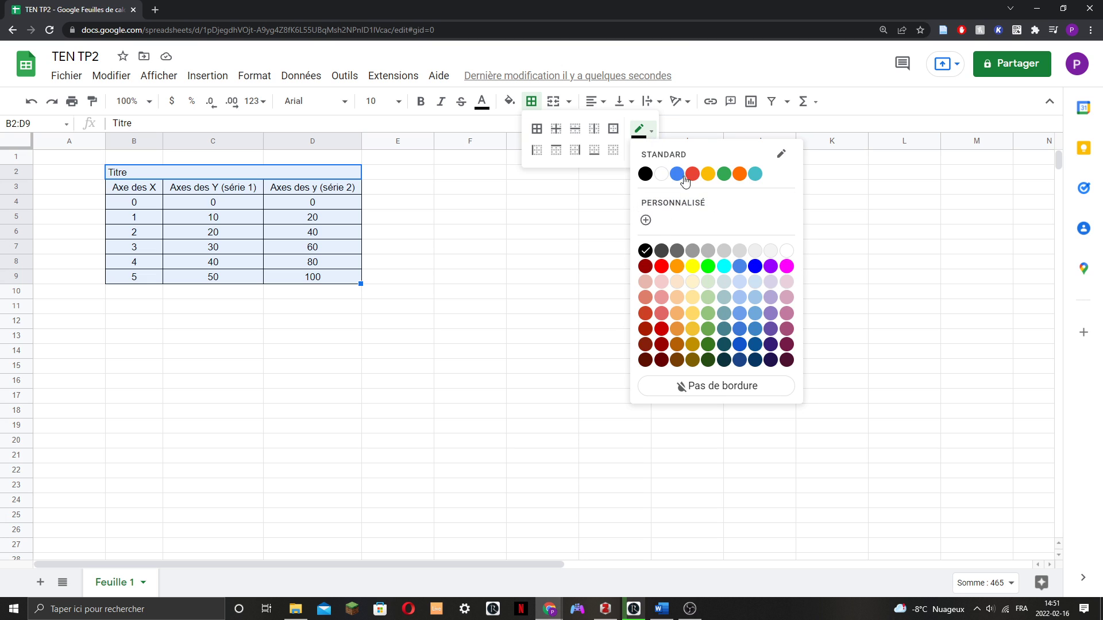
left_click(644, 129)
left_click(645, 149)
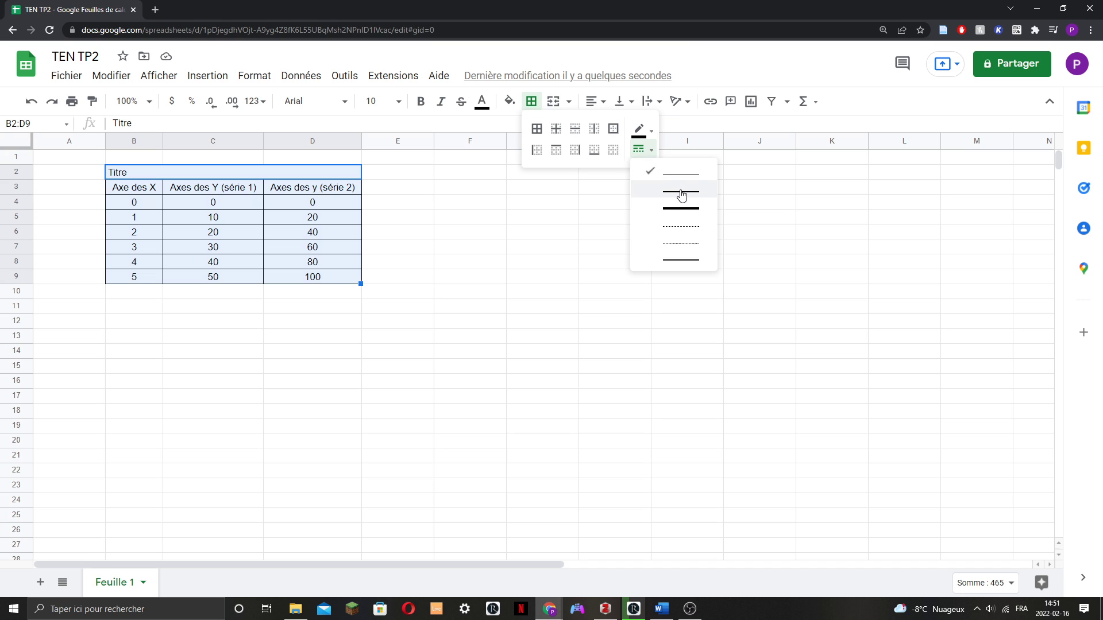
left_click(681, 194)
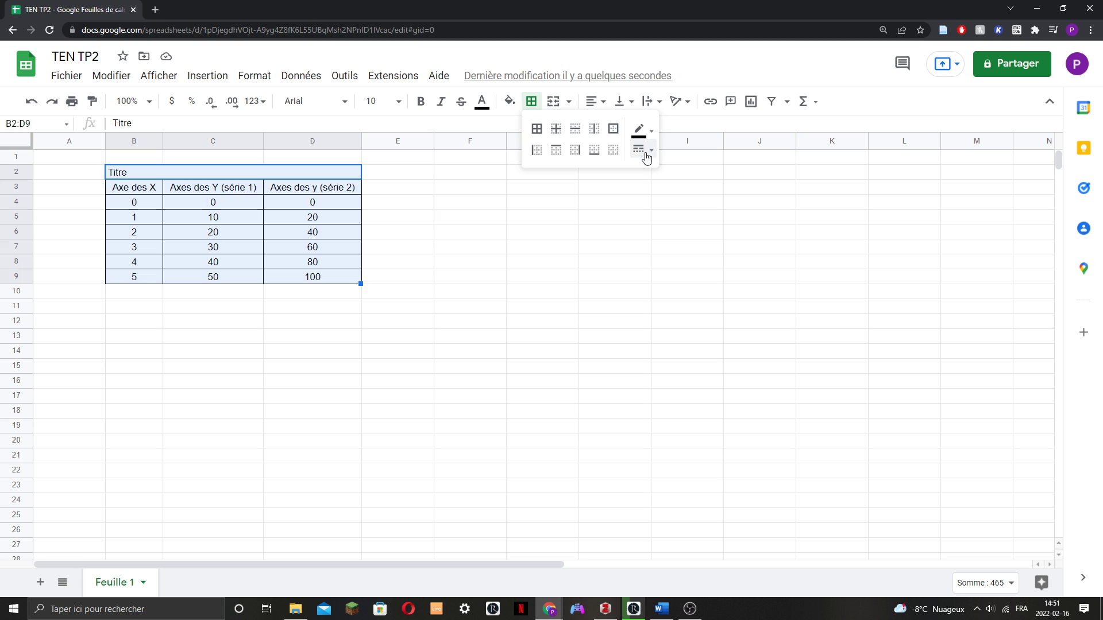
left_click(612, 129)
left_click(428, 252)
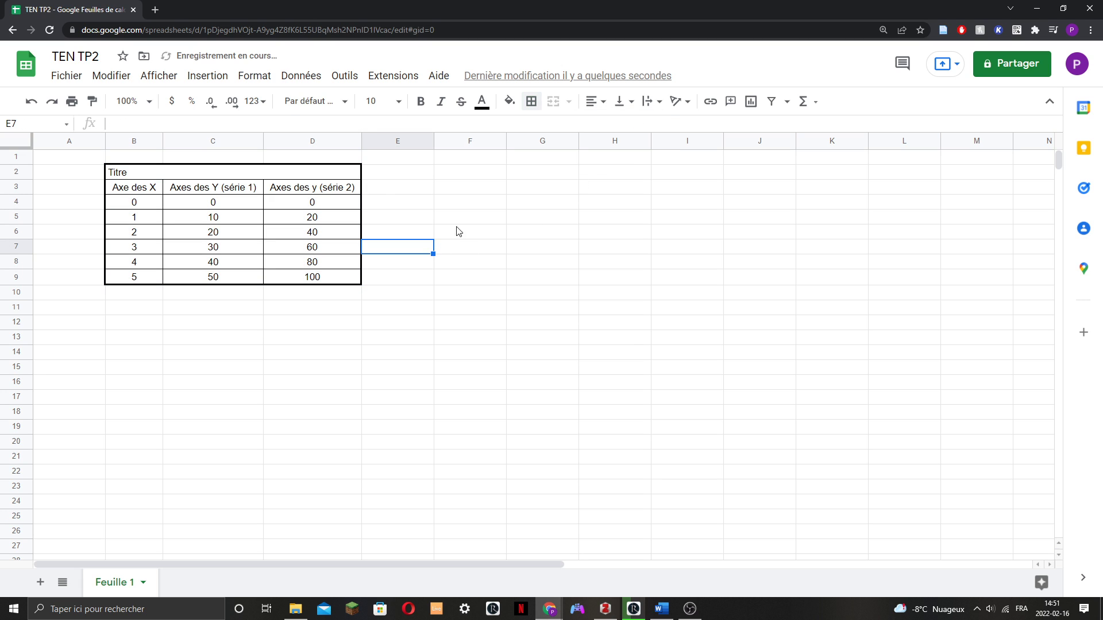